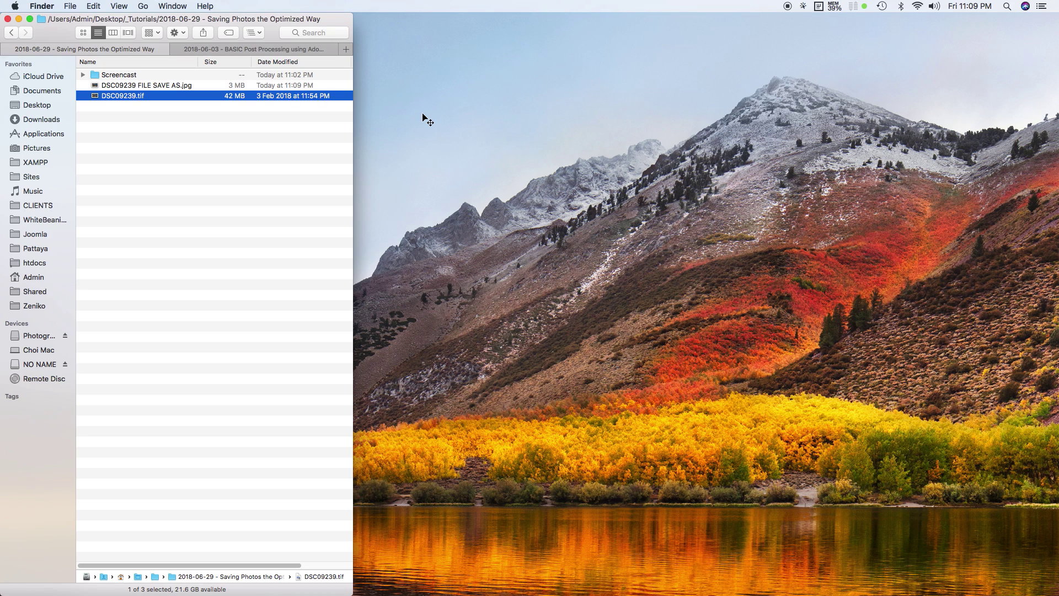
Step: Check the Get Info of DSC09239 FILE SAVE AS.jpg: 3 MB, 2048 × 1365 pixels
{"action": "left_click", "coordinate": [423, 117]}
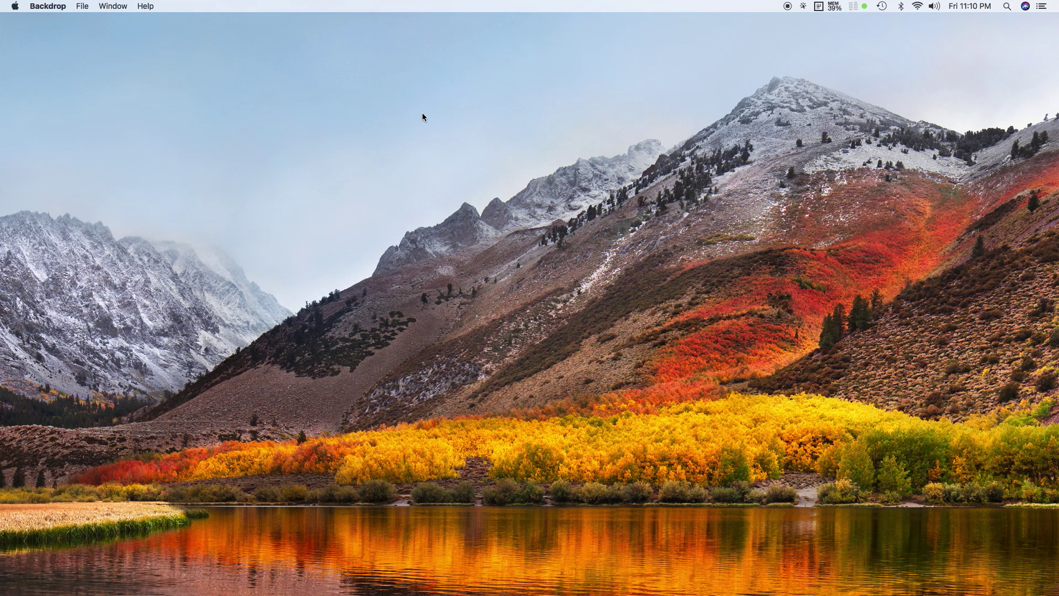
{"action": "key", "text": "super+Tab"}
{"action": "key", "text": "super+i"}
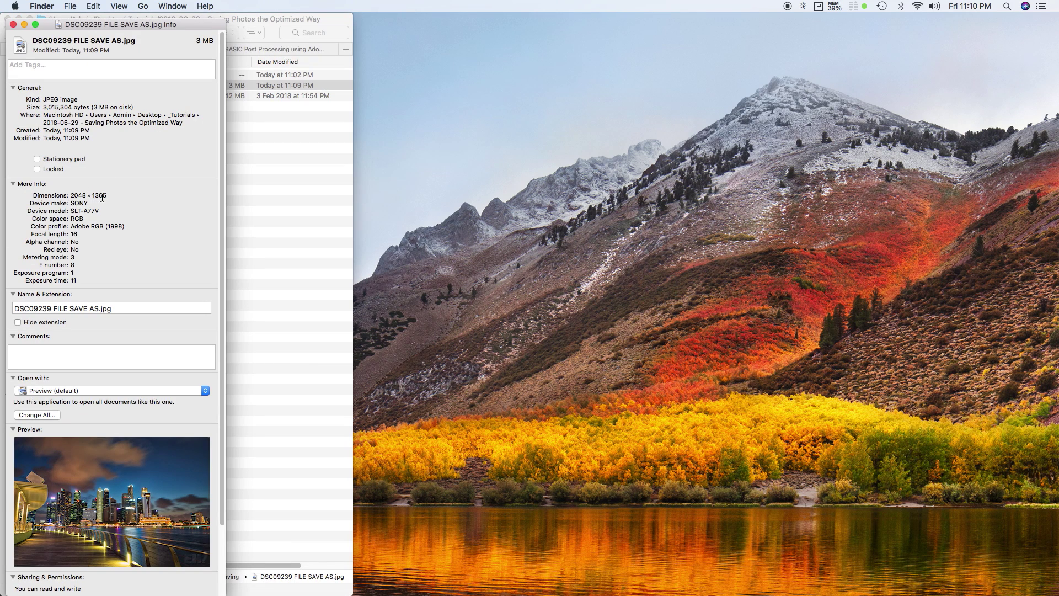
{"action": "left_click_drag", "start_coordinate": [116, 196], "coordinate": [71, 195]}
{"action": "left_click", "coordinate": [237, 88]}
{"action": "left_click", "coordinate": [13, 24]}
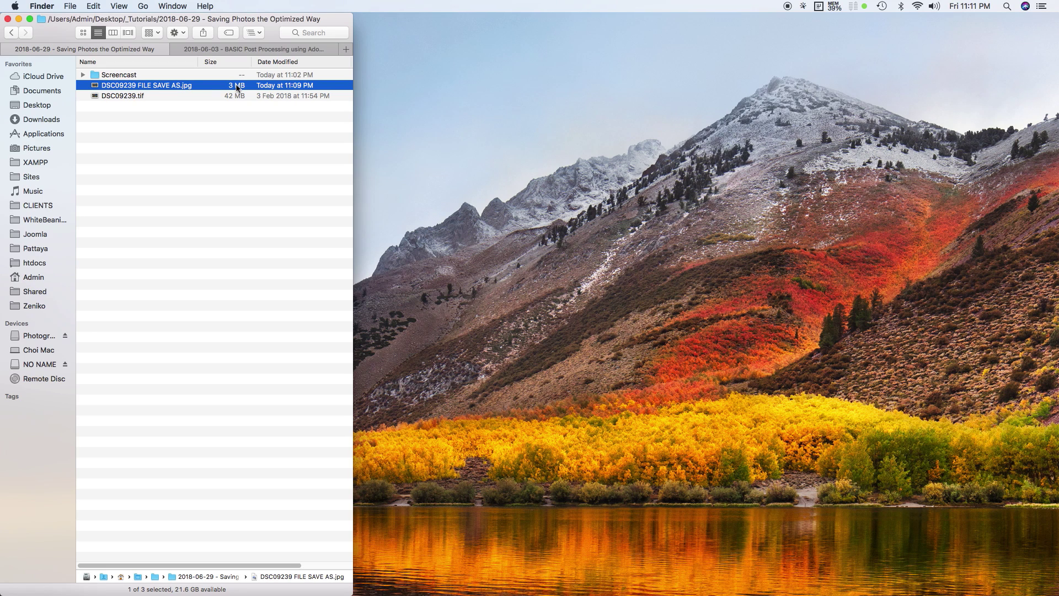
Step: Switch to Photoshop and open File > Export > Save for Web (Legacy)
{"action": "key", "text": "super+Tab"}
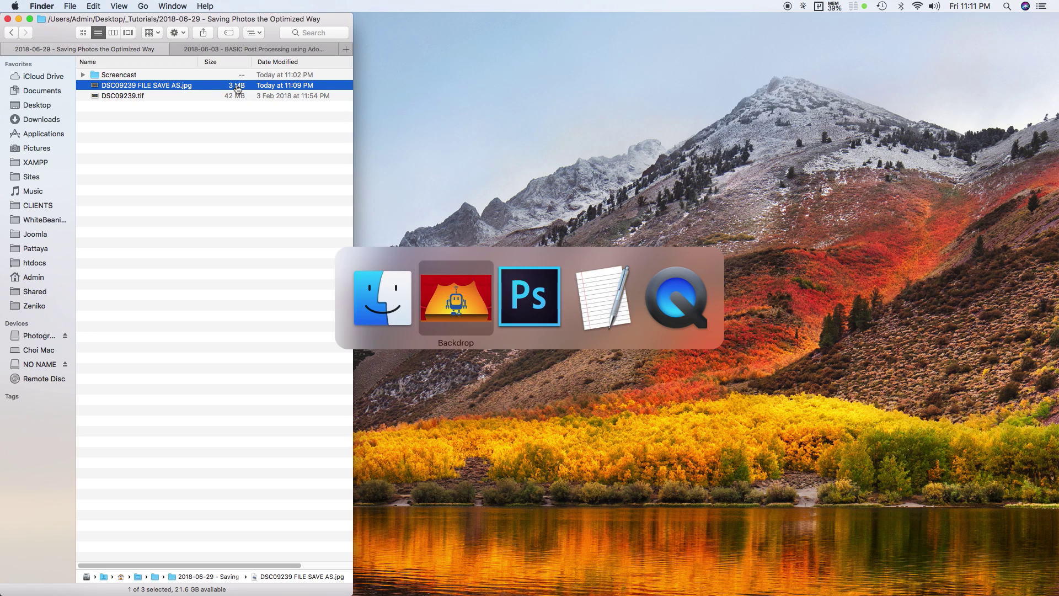
{"action": "key", "text": "super+Tab"}
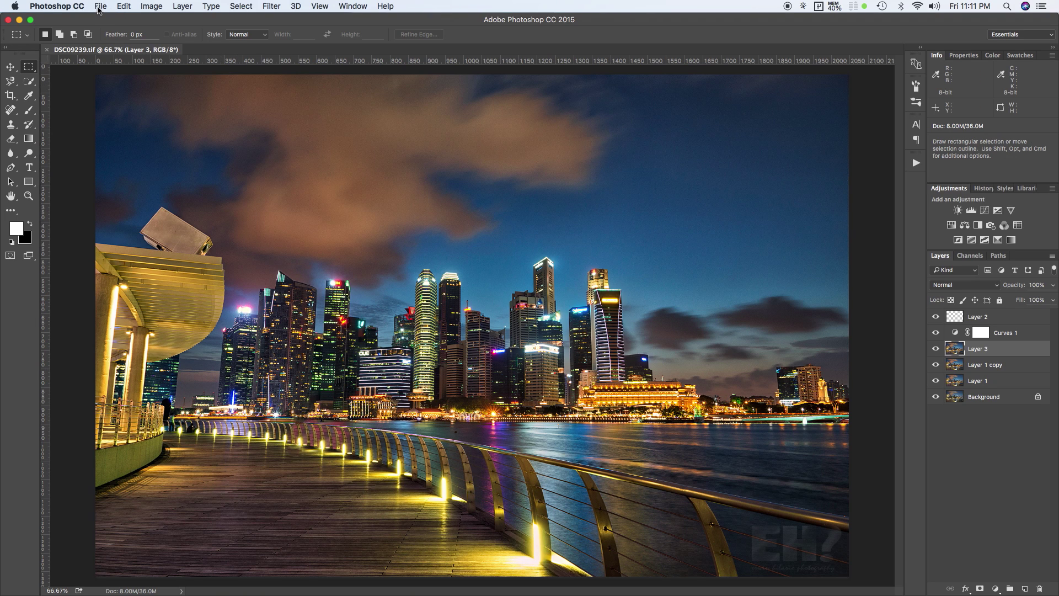
{"action": "left_click", "coordinate": [99, 6]}
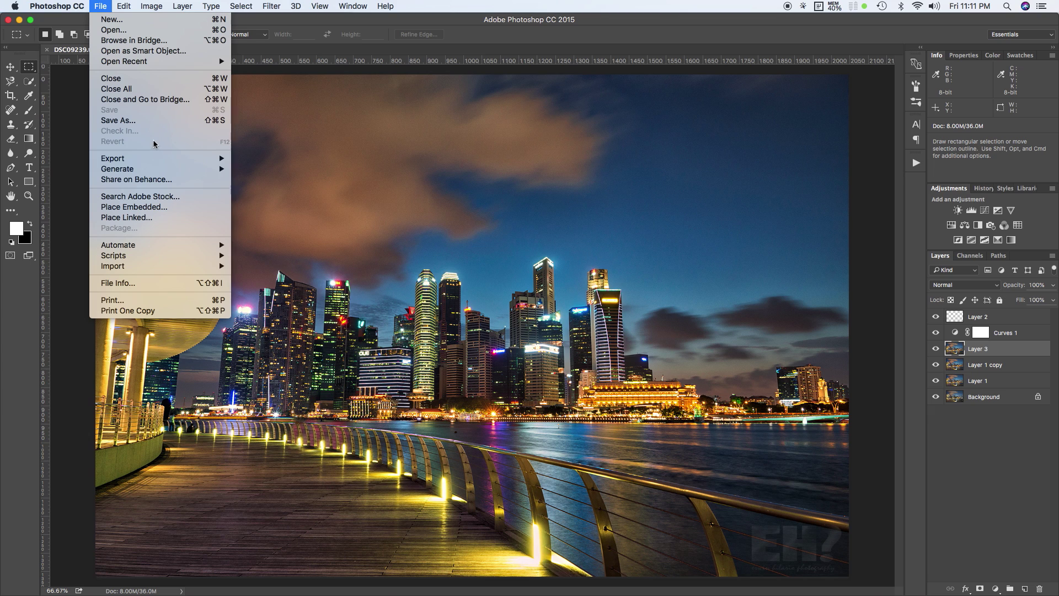
{"action": "mouse_move", "coordinate": [158, 161]}
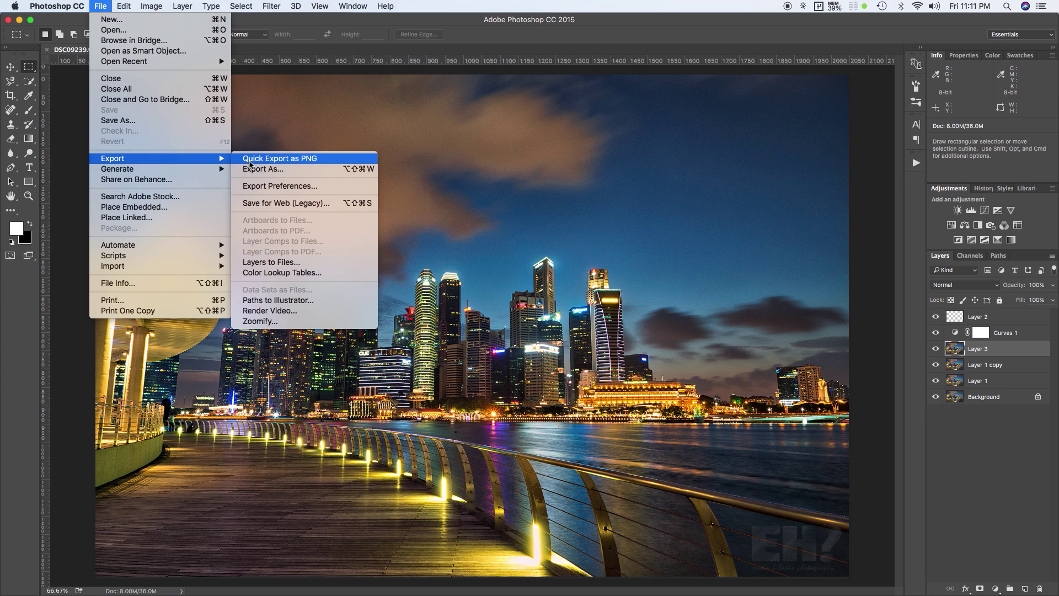
{"action": "left_click", "coordinate": [265, 203]}
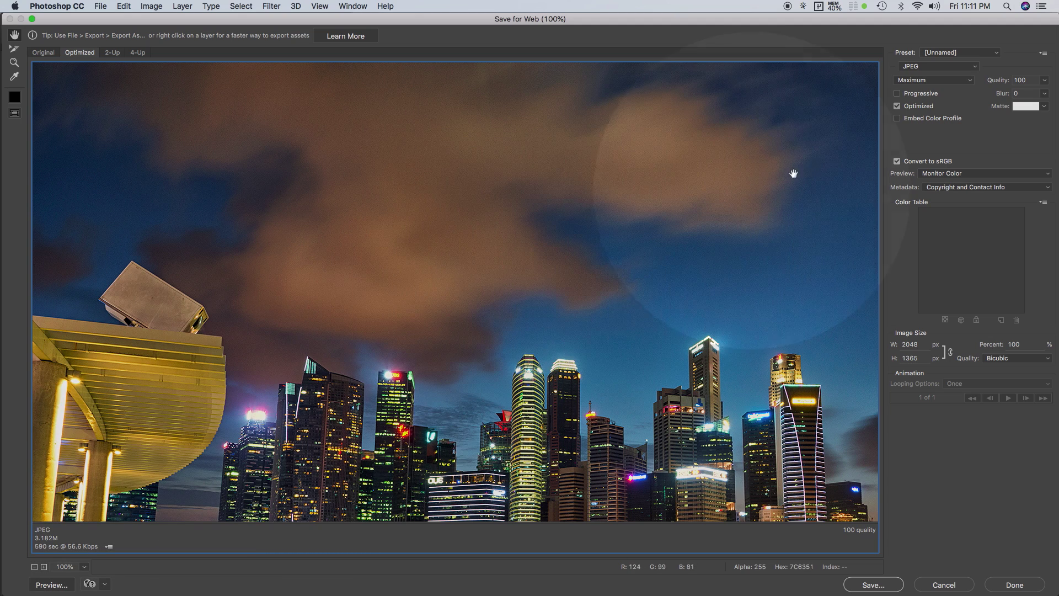
Step: Optimize the JPEG to a 500 K file size, lowering quality to 46 (492.5K)
{"action": "left_click", "coordinate": [1041, 53]}
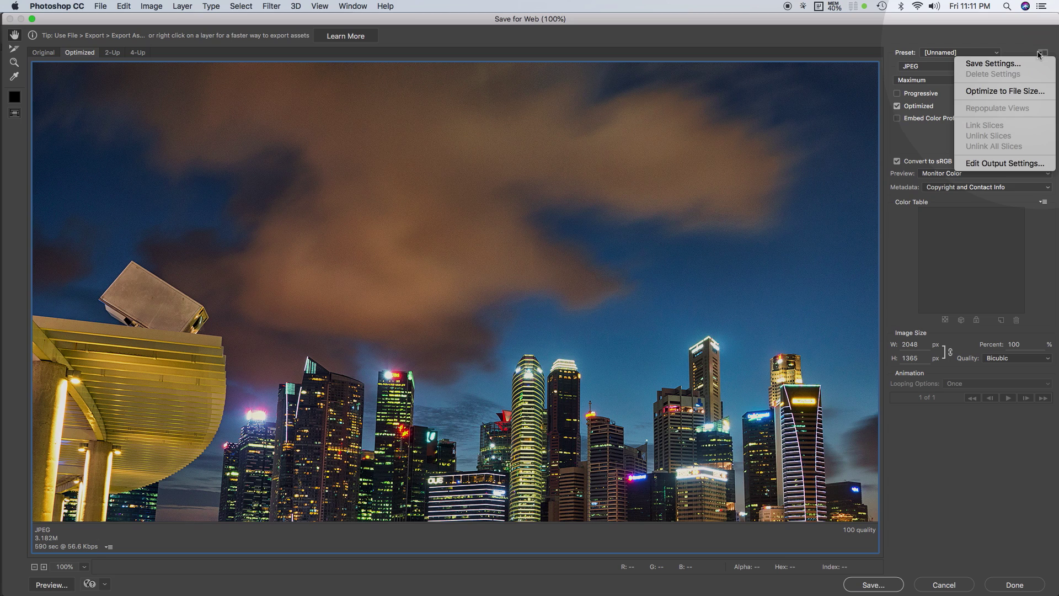
{"action": "left_click", "coordinate": [1011, 91]}
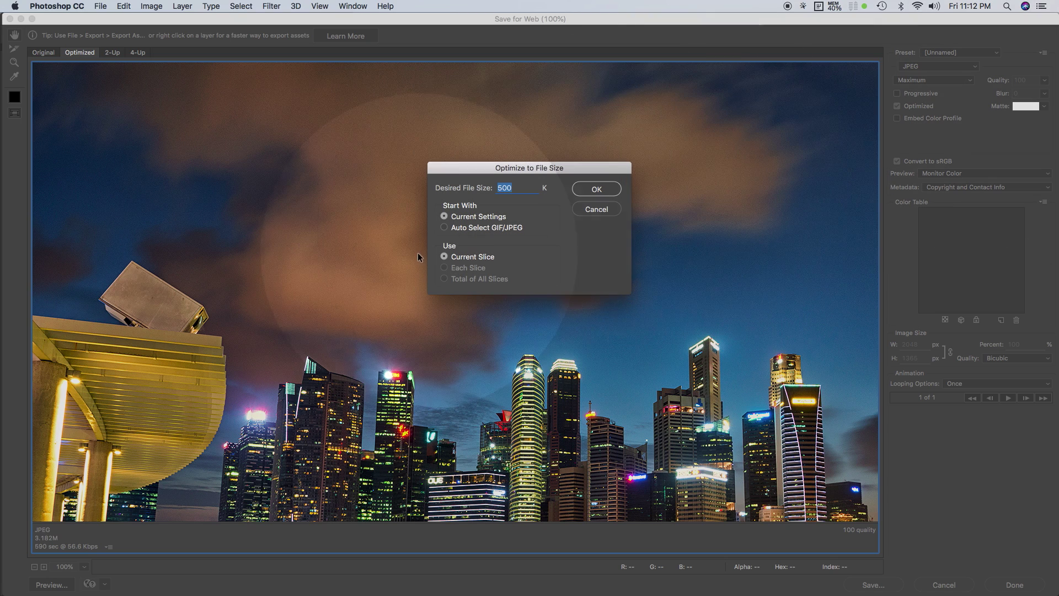
{"action": "double_click", "coordinate": [521, 189]}
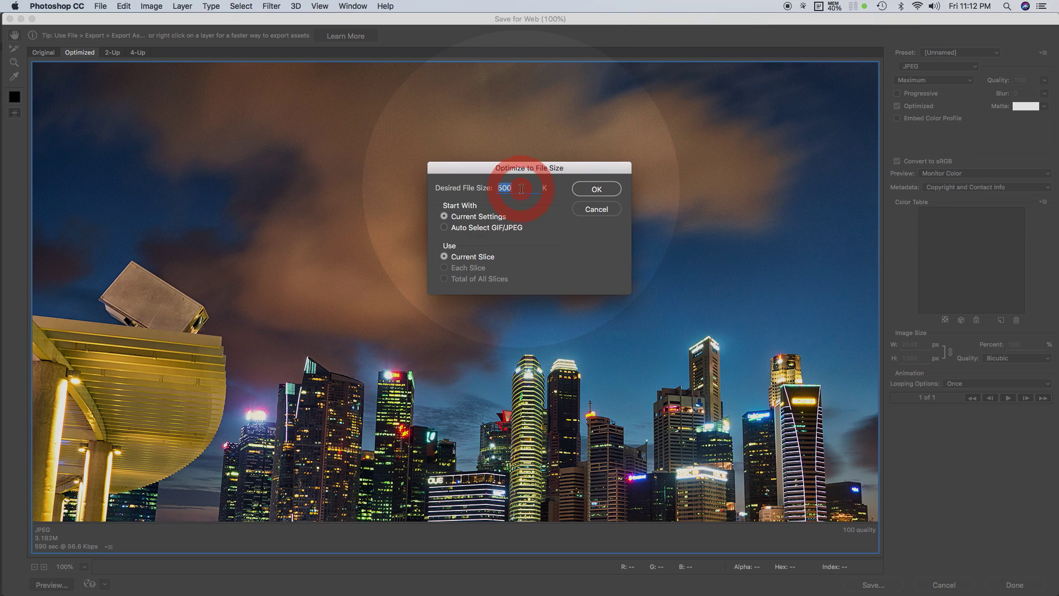
{"action": "type", "text": "500"}
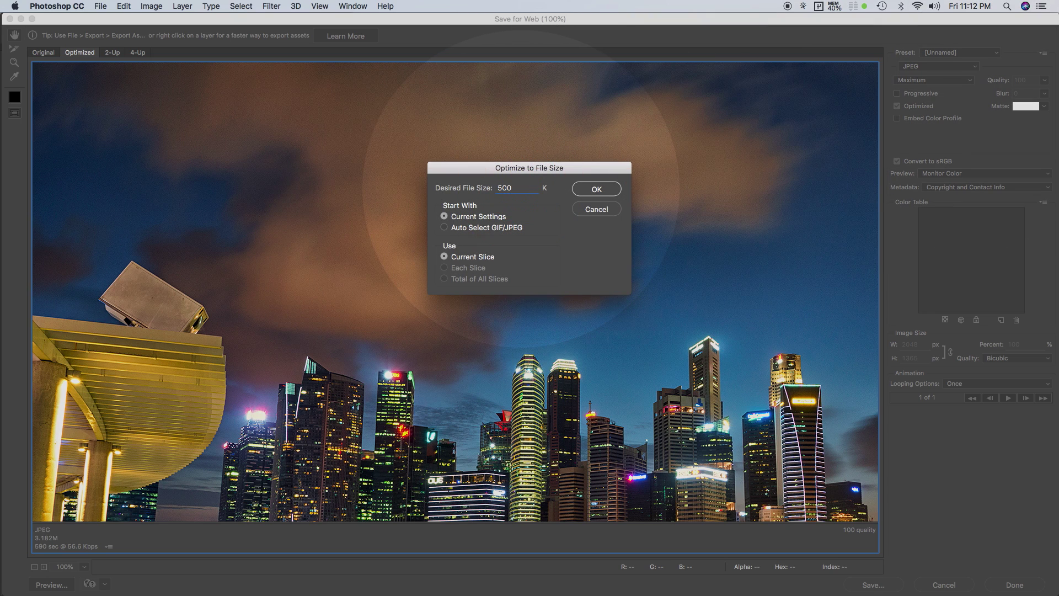
{"action": "left_click", "coordinate": [591, 191]}
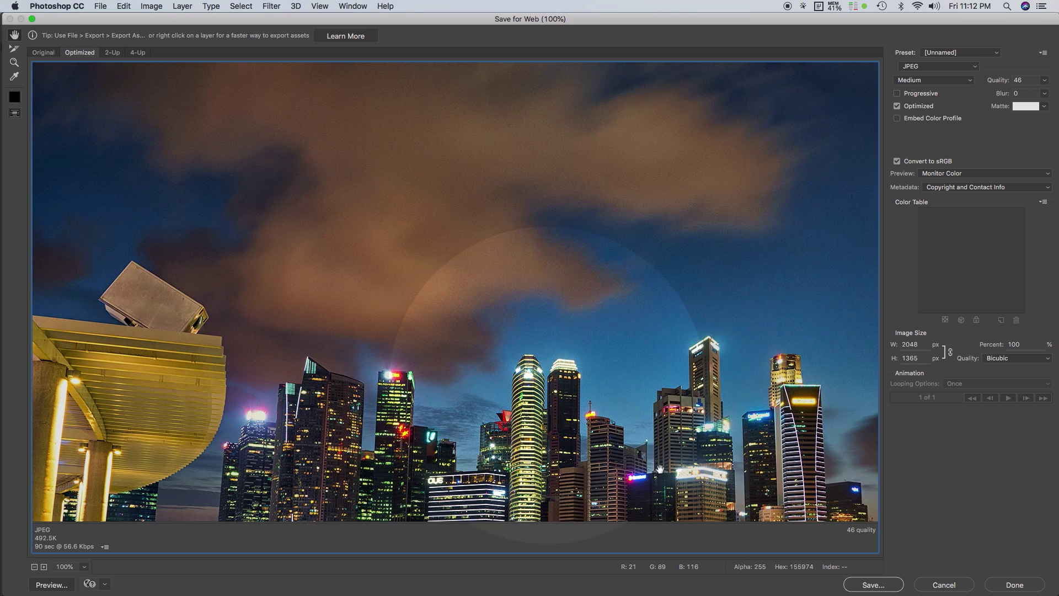
Step: Save the export as DSC09239-OPTIMIZED.jpg in the tutorial folder, then return to Finder
{"action": "left_click", "coordinate": [853, 587]}
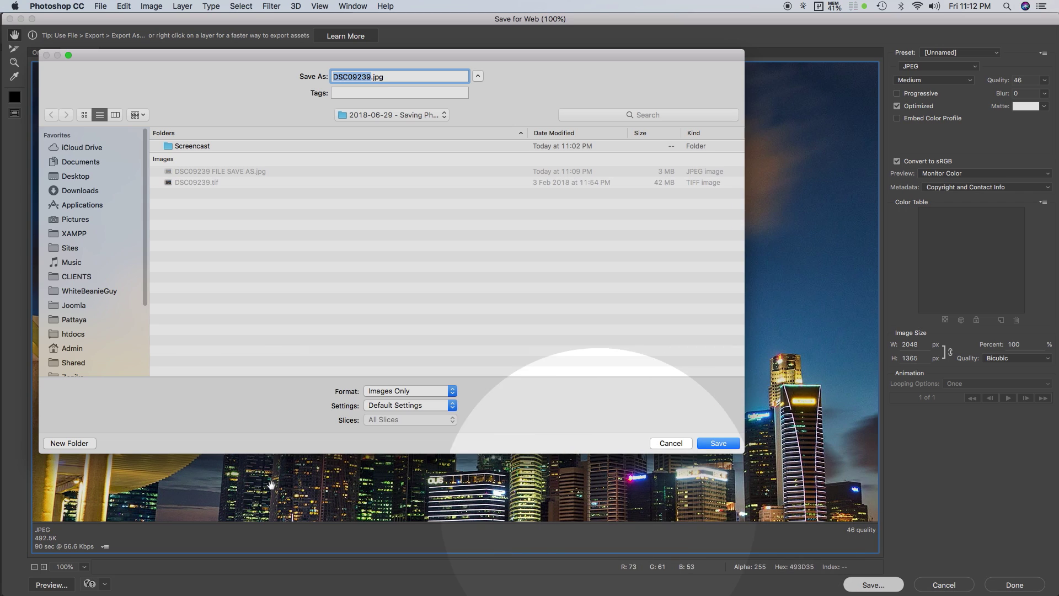
{"action": "key", "text": "Right"}
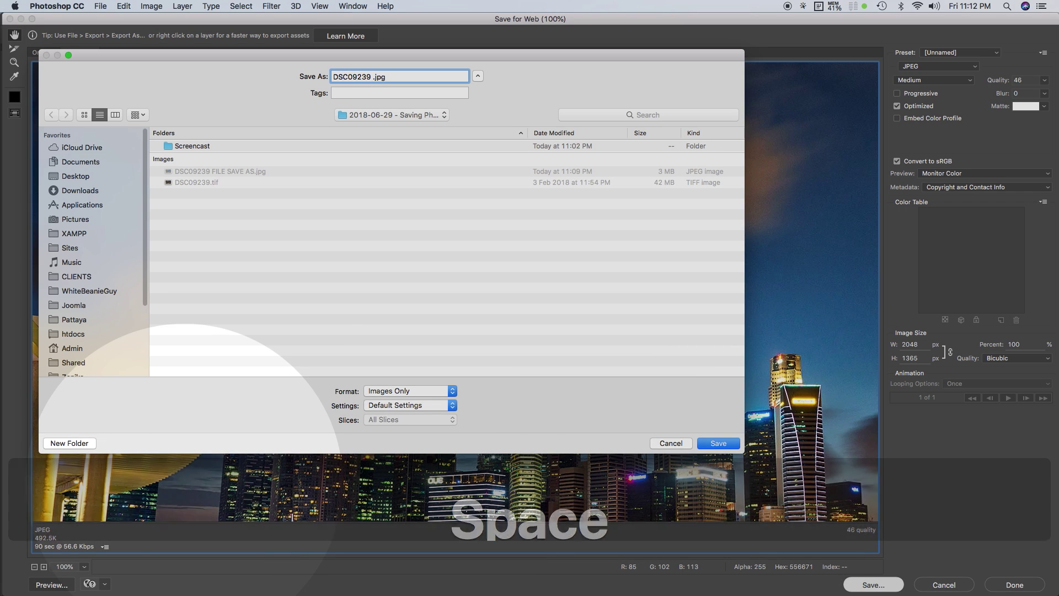
{"action": "type", "text": "OPTIMIZED"}
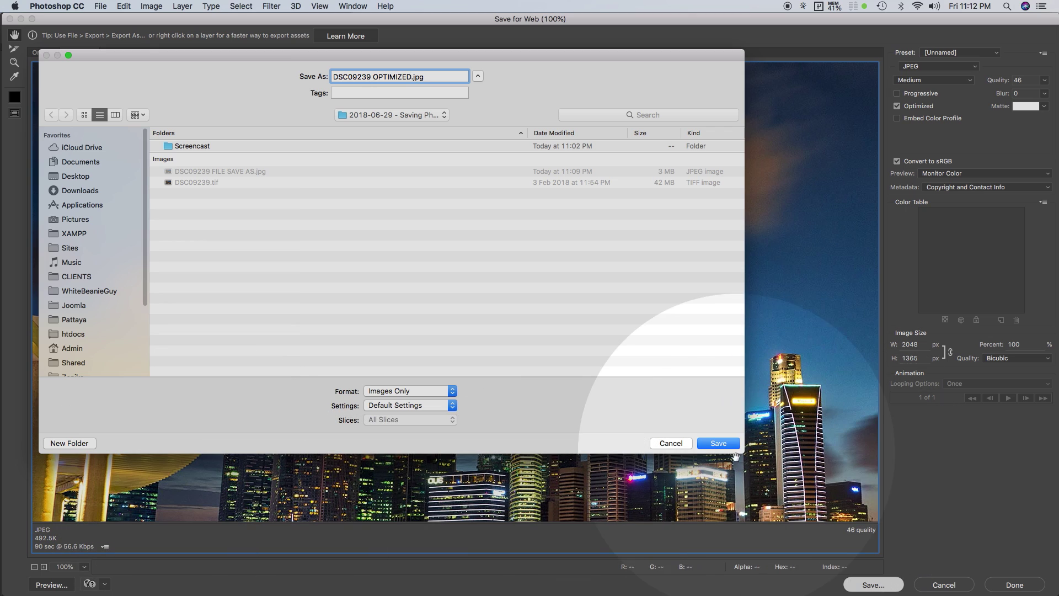
{"action": "left_click", "coordinate": [719, 443]}
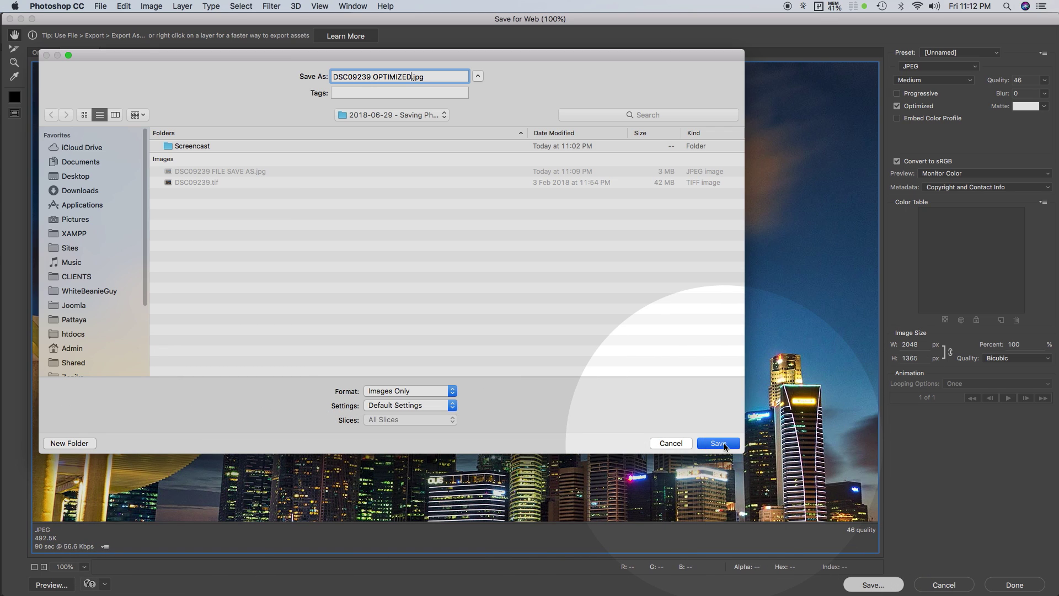
{"action": "key", "text": "super+Tab"}
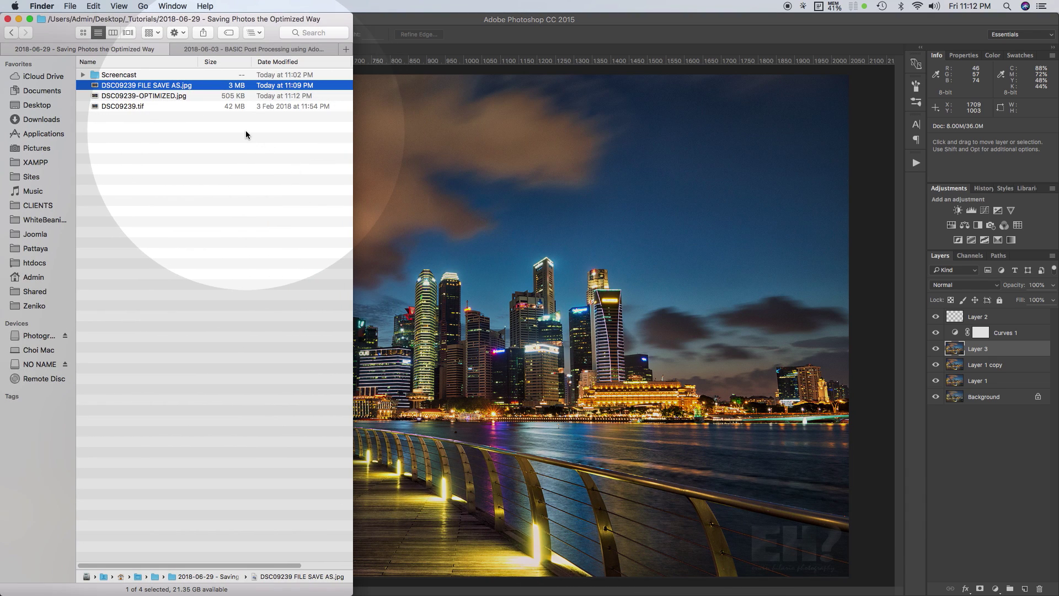
Step: Select both DSC09239 JPEGs and open them together in Quick Look
{"action": "left_click", "coordinate": [181, 97]}
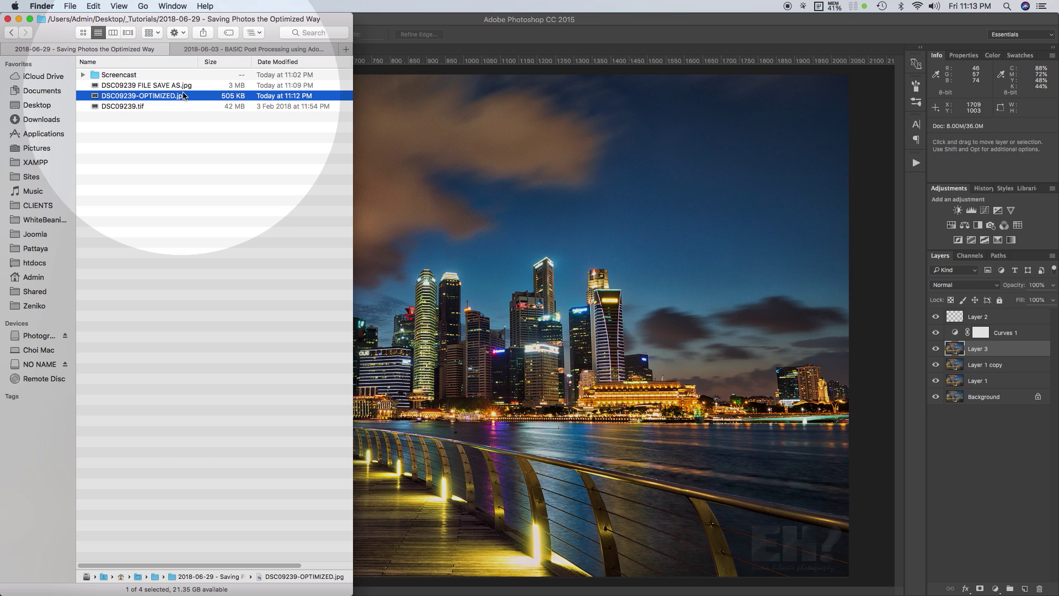
{"action": "left_click", "coordinate": [186, 88]}
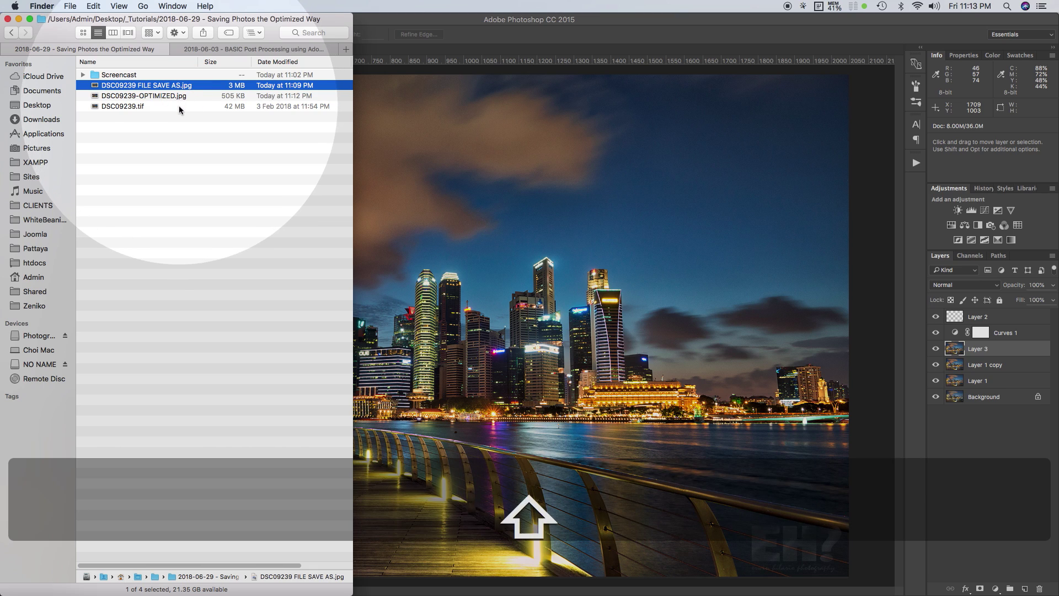
{"action": "left_click", "coordinate": [186, 96], "text": "shift"}
{"action": "key", "text": "alt+space"}
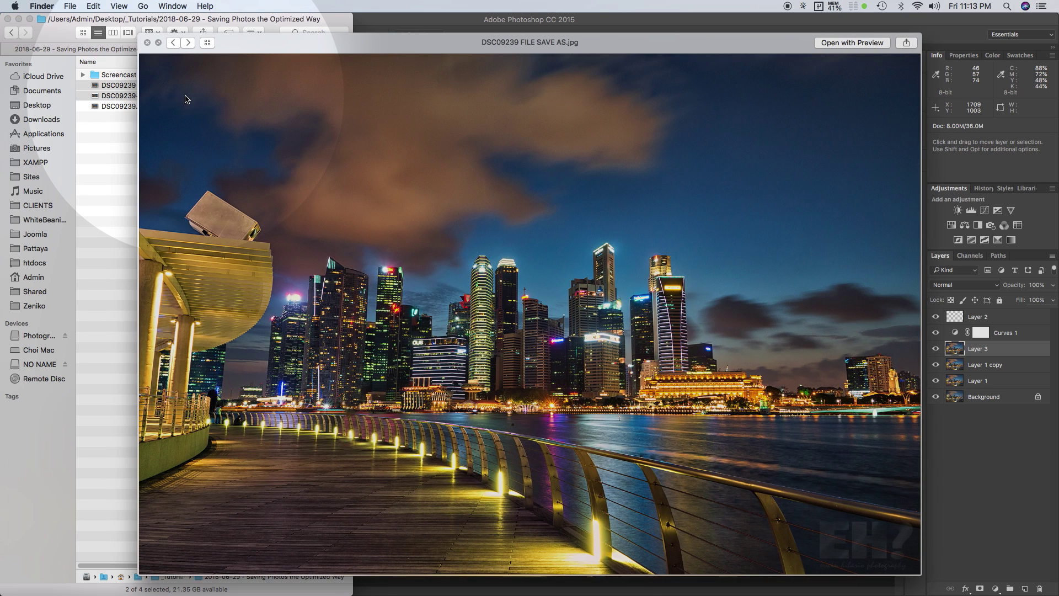
Step: Flip repeatedly between the optimized and FILE SAVE AS versions to compare them
{"action": "left_click", "coordinate": [188, 43]}
{"action": "left_click", "coordinate": [188, 42]}
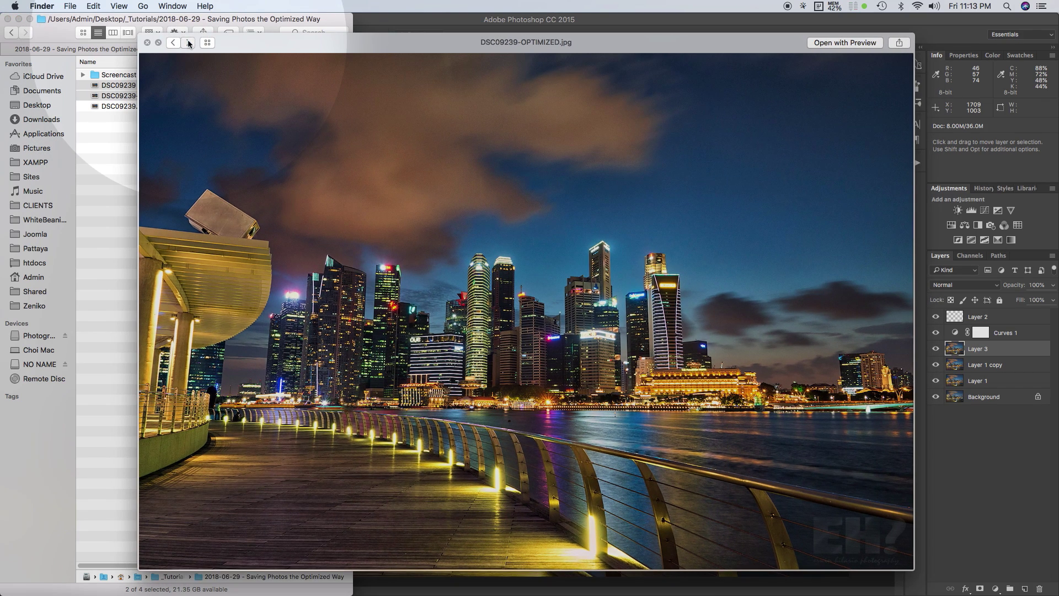
{"action": "left_click", "coordinate": [188, 42]}
{"action": "left_click", "coordinate": [188, 43]}
{"action": "left_click", "coordinate": [188, 43]}
{"action": "left_click", "coordinate": [188, 42]}
{"action": "left_click", "coordinate": [188, 43]}
{"action": "left_click", "coordinate": [188, 43]}
{"action": "left_click", "coordinate": [188, 42]}
Step: Show the Quick Look preview full screen and switch to the other JPEG version
{"action": "left_click", "coordinate": [159, 44]}
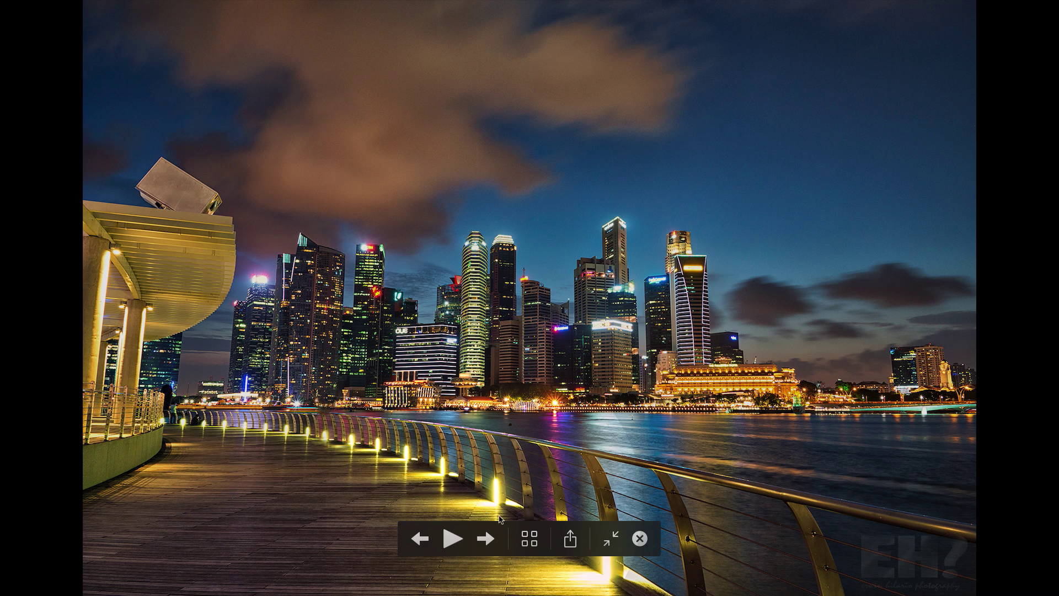
{"action": "left_click", "coordinate": [489, 541]}
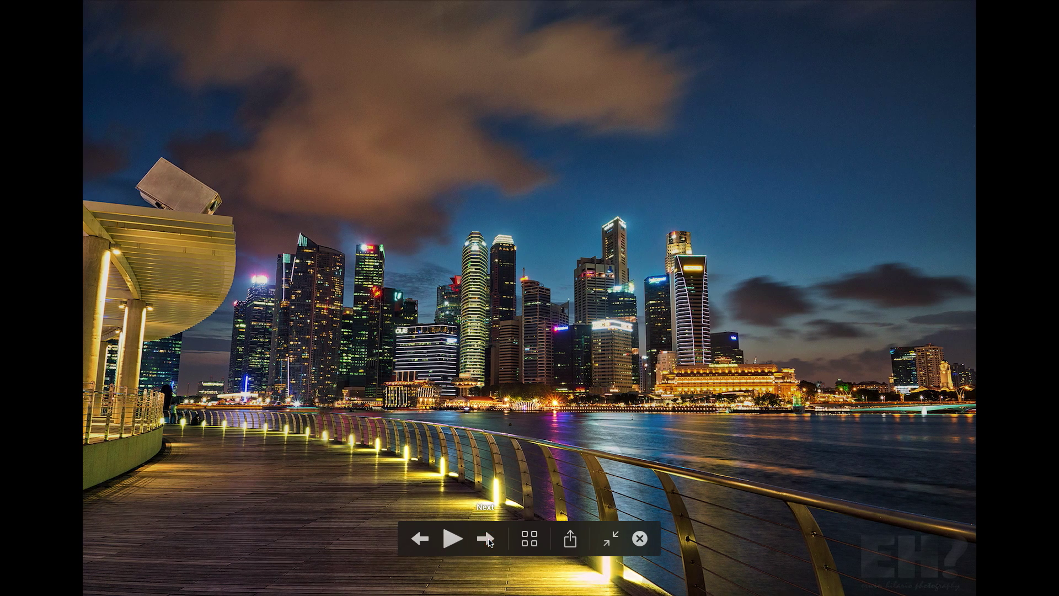